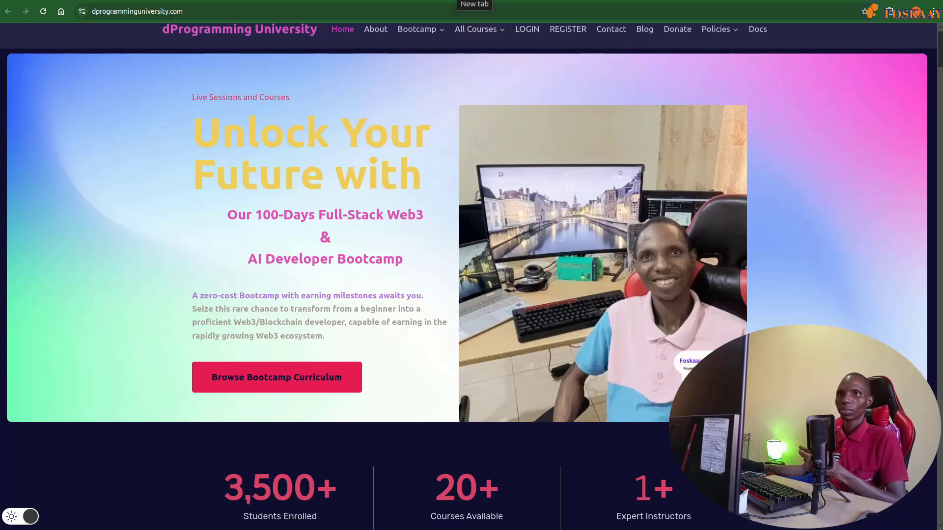
{"action": "left_click", "coordinate": [466, 0]}
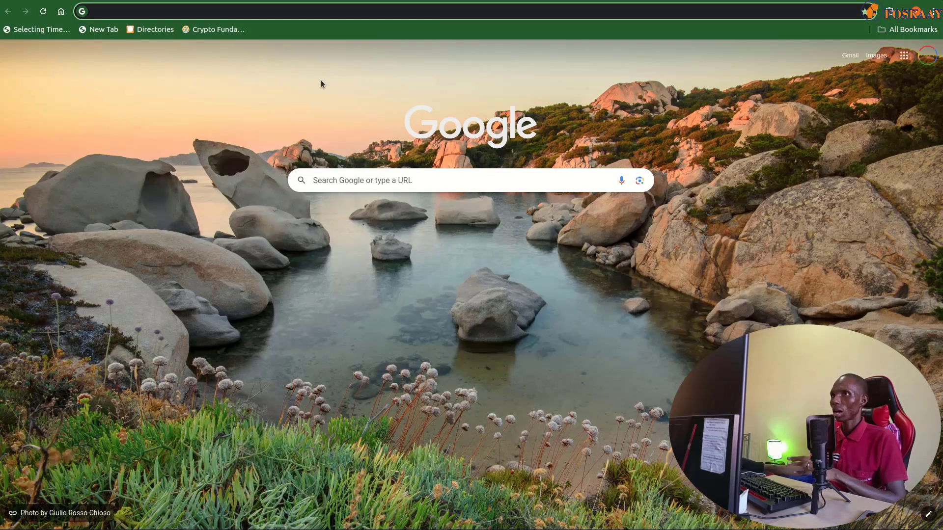
{"action": "type", "text": "https://faucet.circle.com/"}
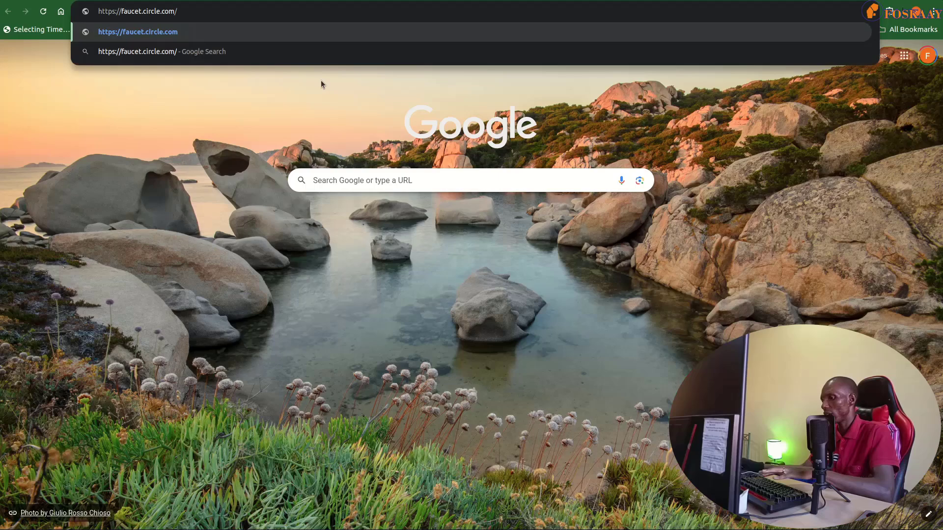
{"action": "key", "text": "Return"}
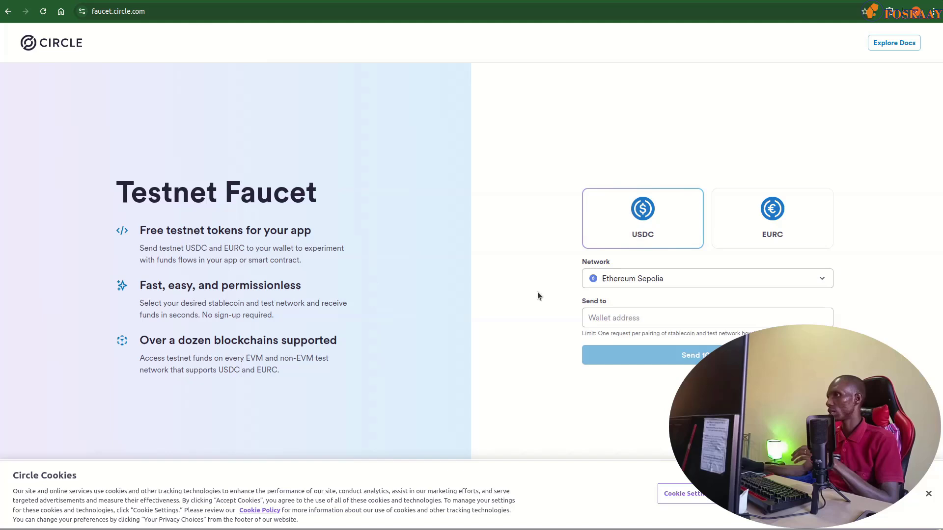
Select Solana Devnet as the faucet network and narrow the browser window.
{"action": "left_click", "coordinate": [655, 284]}
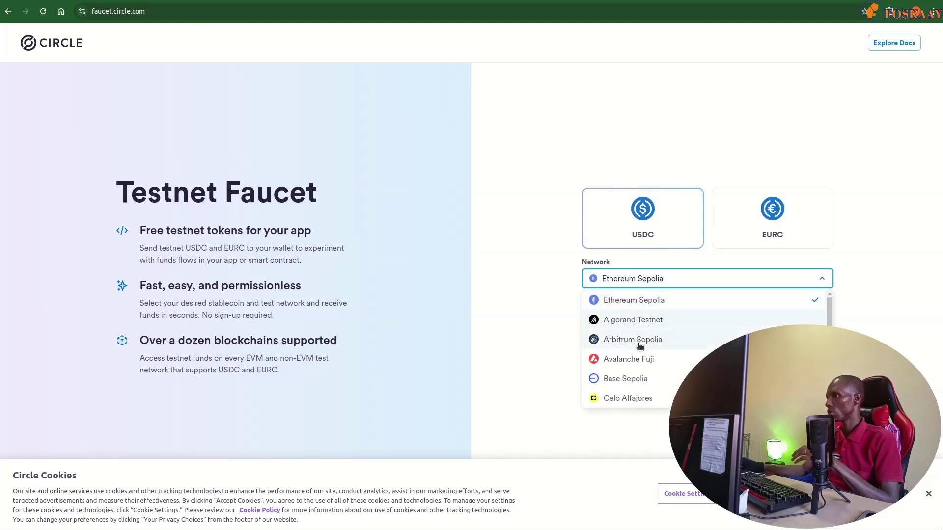
{"action": "scroll", "coordinate": [637, 366], "scroll_direction": "down", "scroll_amount": 3}
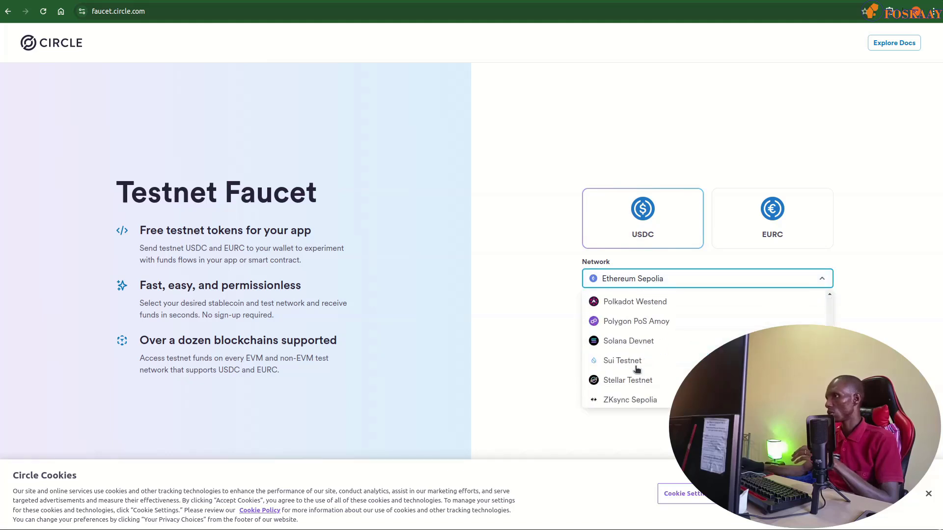
{"action": "left_click", "coordinate": [633, 341]}
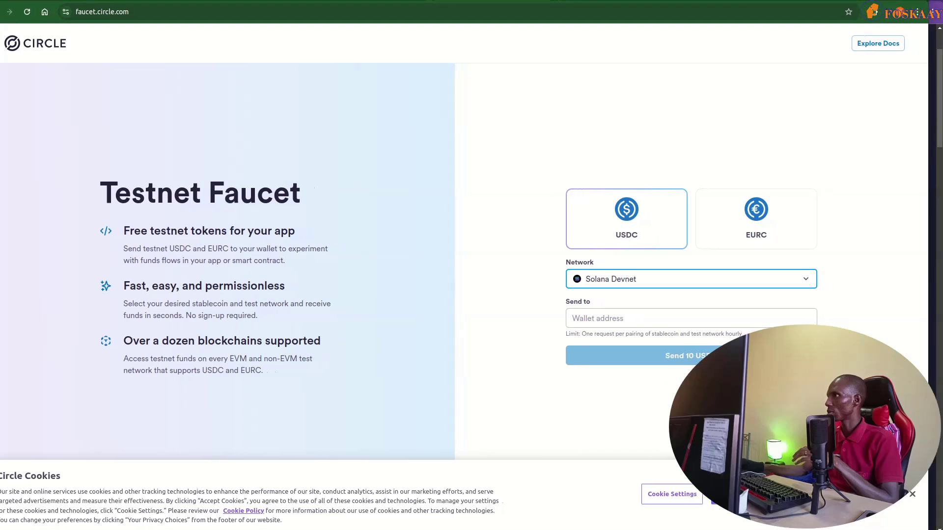
{"action": "left_click_drag", "start_coordinate": [925, 89], "coordinate": [765, 130]}
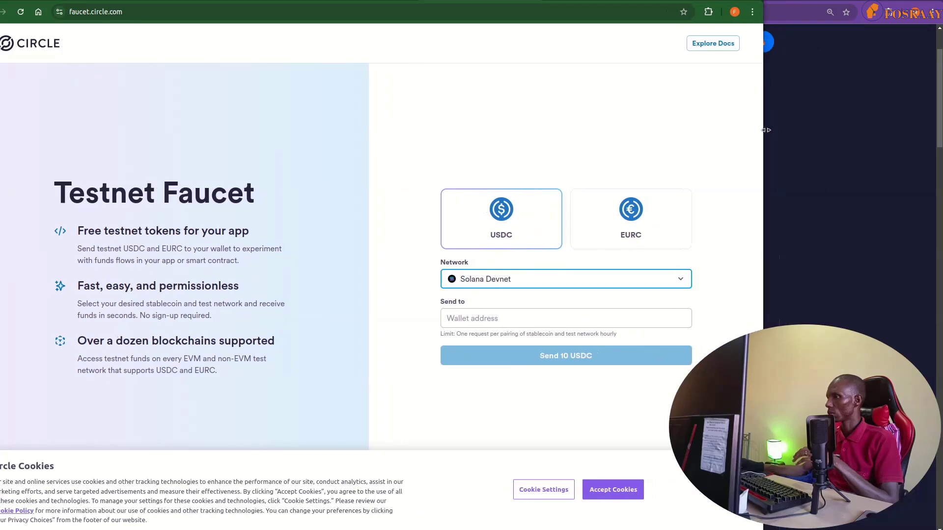
Accept the cookie notice, reselect Solana Devnet, and focus the wallet address field.
{"action": "left_click", "coordinate": [609, 491]}
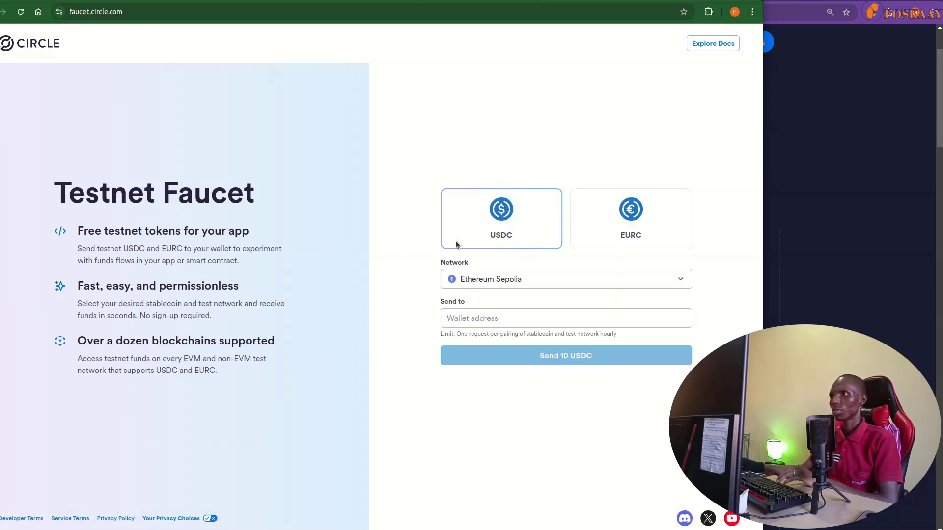
{"action": "left_click", "coordinate": [501, 280]}
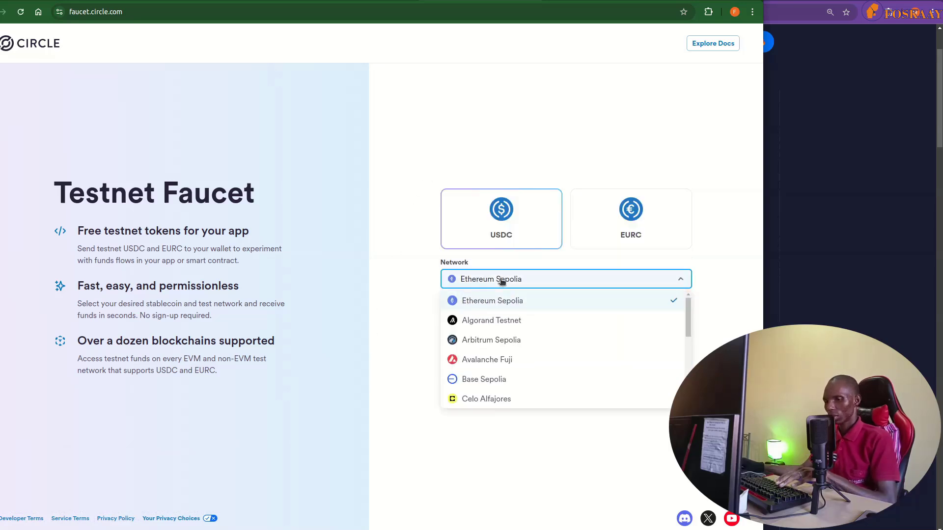
{"action": "key", "text": "s"}
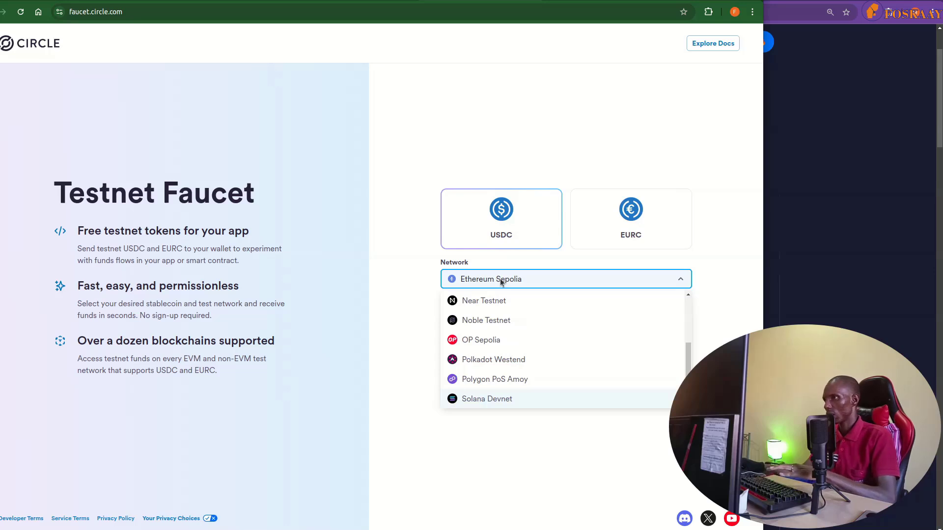
{"action": "left_click", "coordinate": [508, 400]}
{"action": "left_click", "coordinate": [492, 324]}
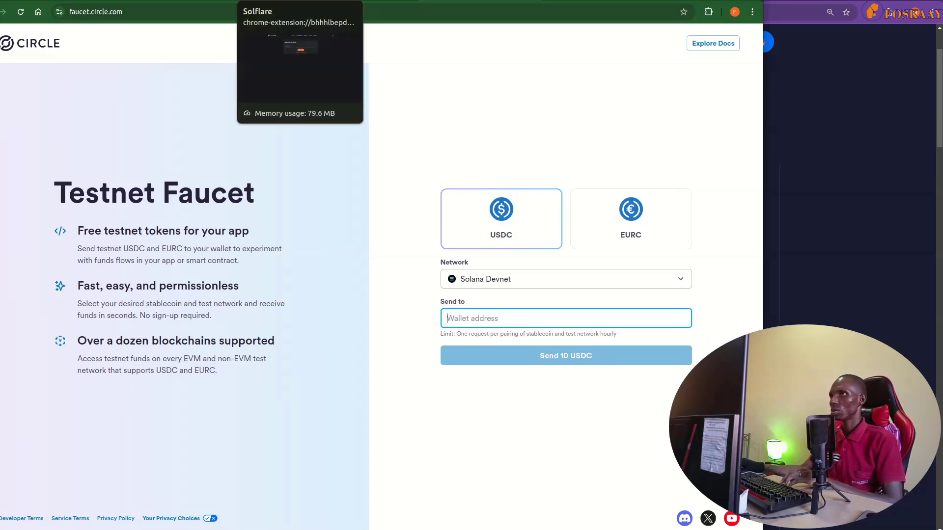
Unlock the Solflare wallet with its password.
{"action": "left_click", "coordinate": [275, 1]}
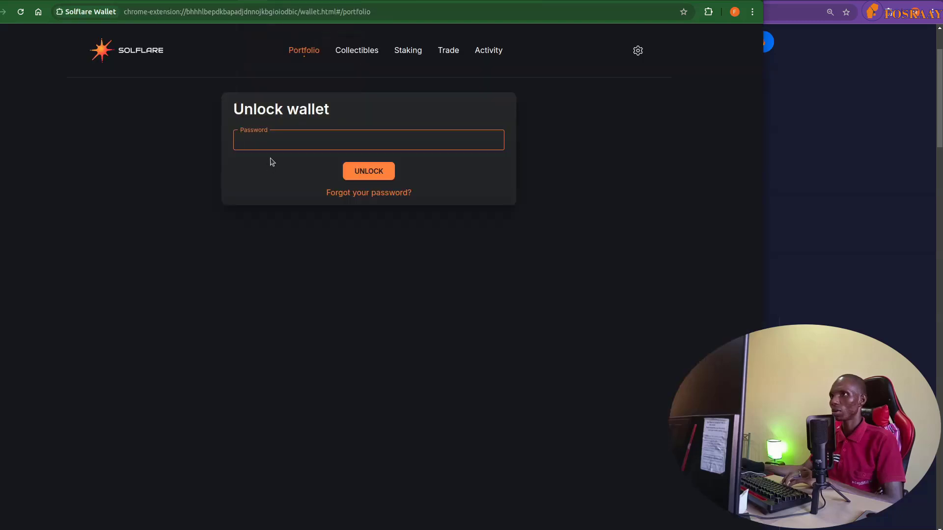
{"action": "type", "text": "••"}
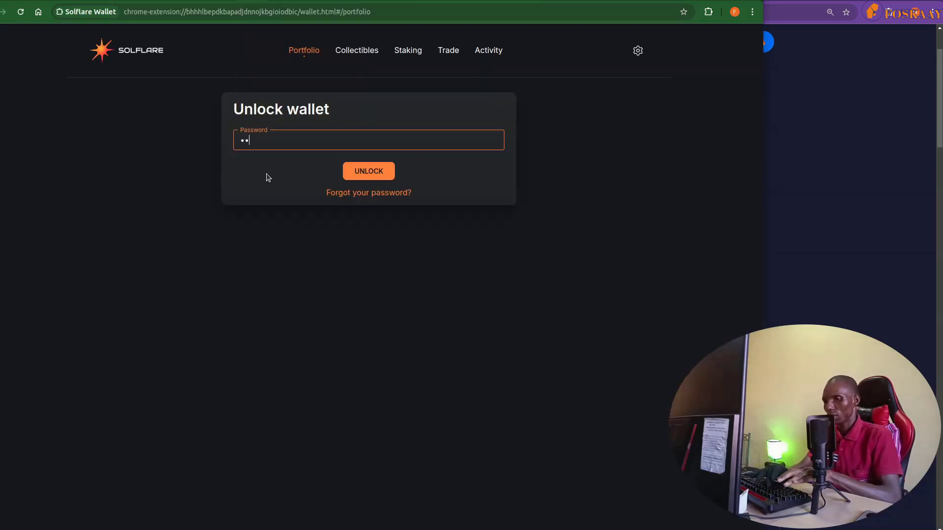
{"action": "type", "text": "•••••"}
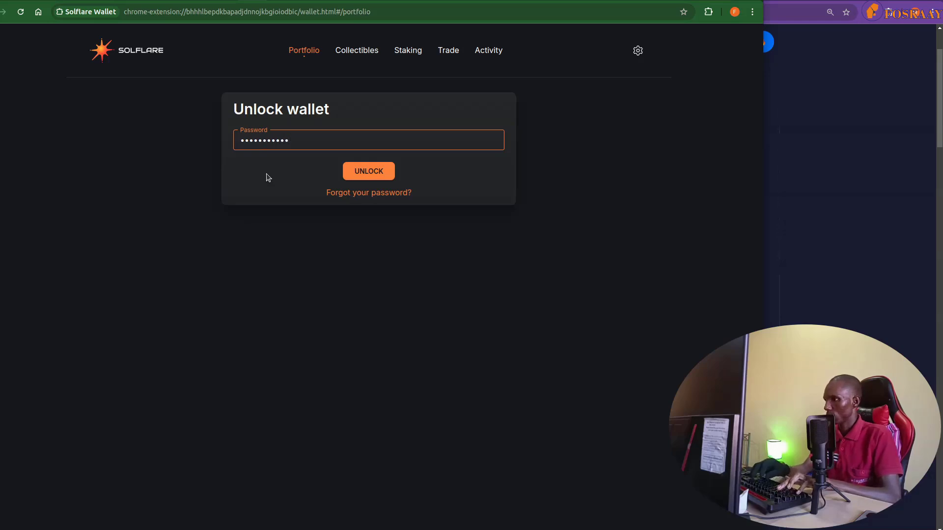
{"action": "key", "text": "Return"}
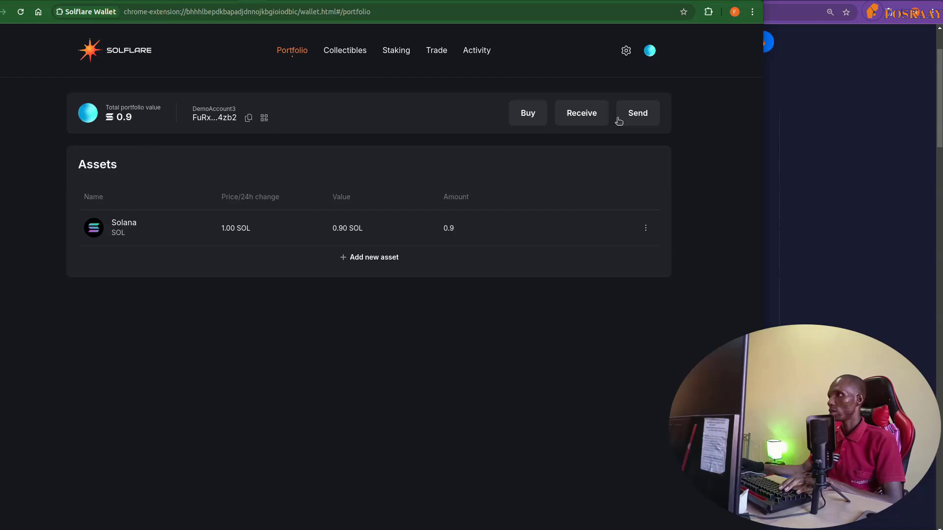
Confirm the network is Devnet, then copy the account's wallet address from Portfolio.
{"action": "left_click", "coordinate": [626, 50]}
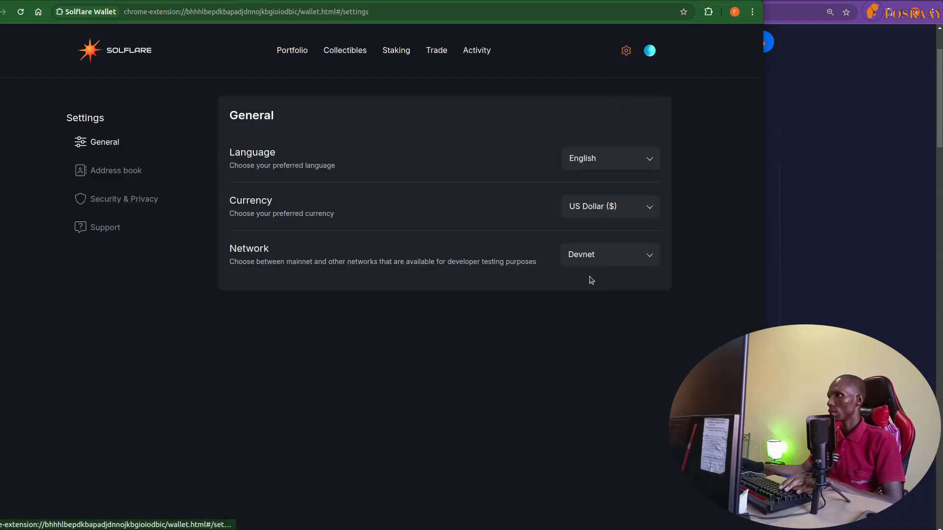
{"action": "left_click", "coordinate": [126, 52]}
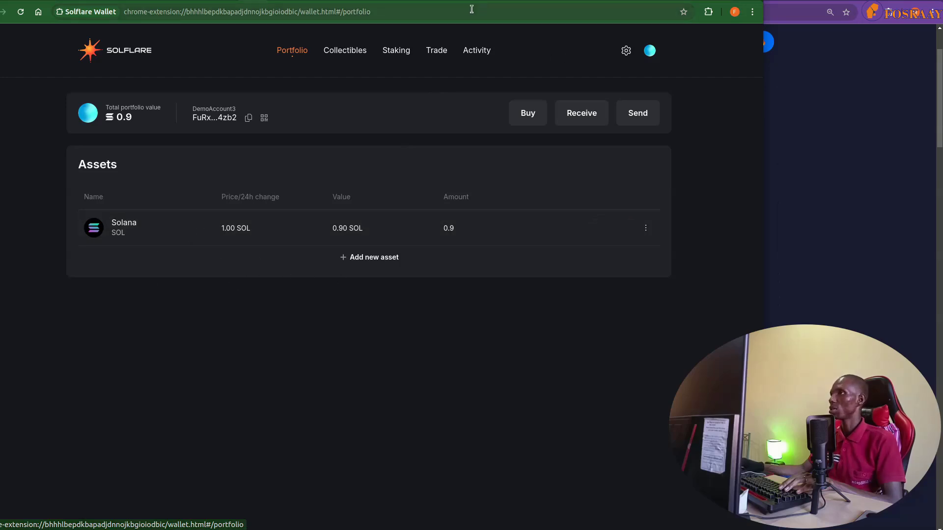
{"action": "left_click", "coordinate": [248, 119]}
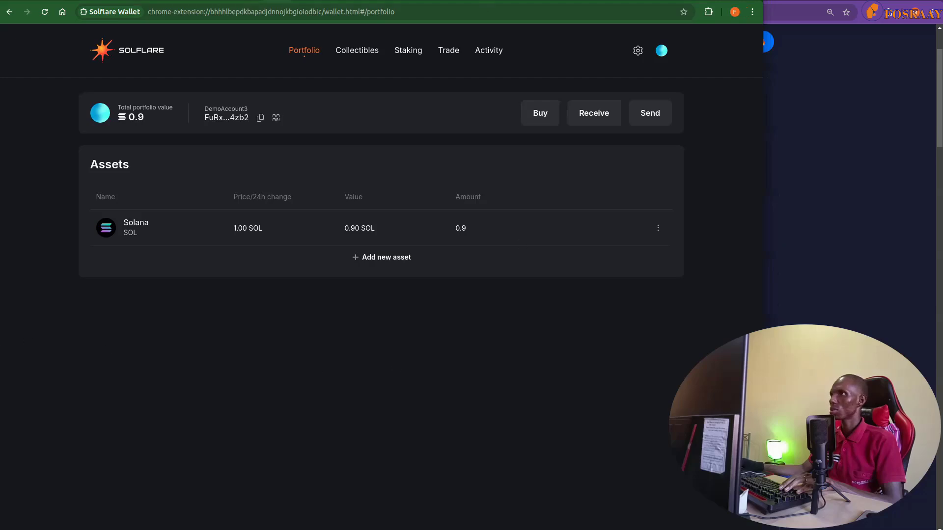
Paste the wallet address into Send to and request 10 testnet USDC.
{"action": "key", "text": "ctrl+Tab"}
{"action": "left_click", "coordinate": [514, 319]}
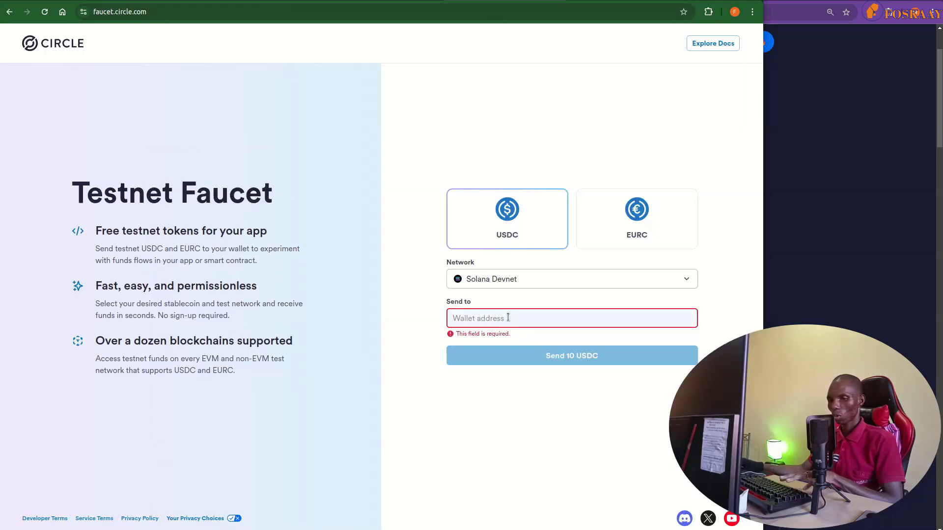
{"action": "key", "text": "ctrl+v"}
{"action": "left_click", "coordinate": [540, 357]}
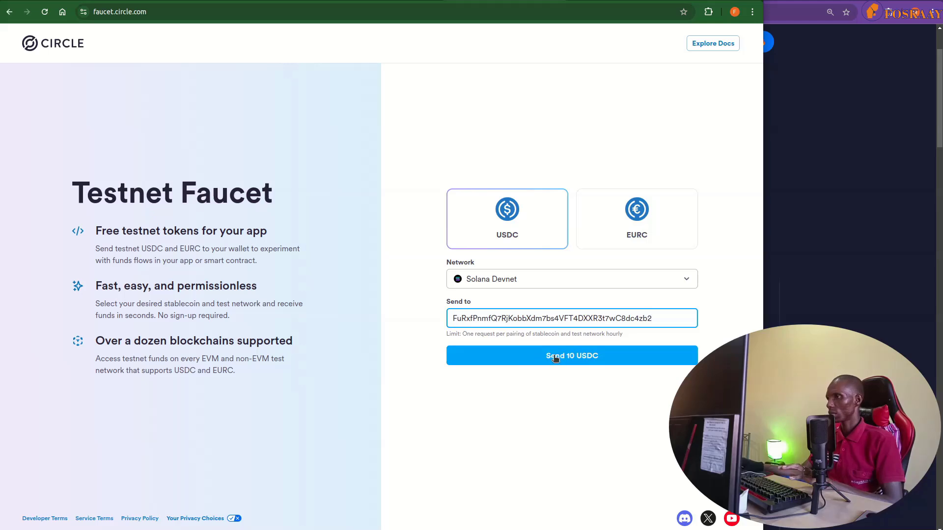
{"action": "left_click", "coordinate": [582, 362]}
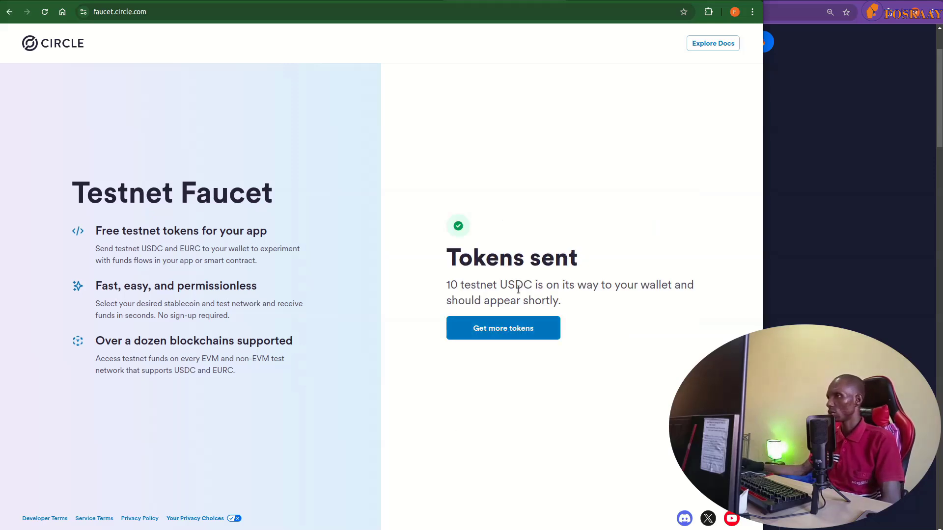
Highlight 'USDC' and 'testnet' in the confirmation message, then return to Solflare.
{"action": "left_click_drag", "start_coordinate": [522, 283], "coordinate": [530, 283]}
{"action": "left_click_drag", "start_coordinate": [461, 287], "coordinate": [493, 287]}
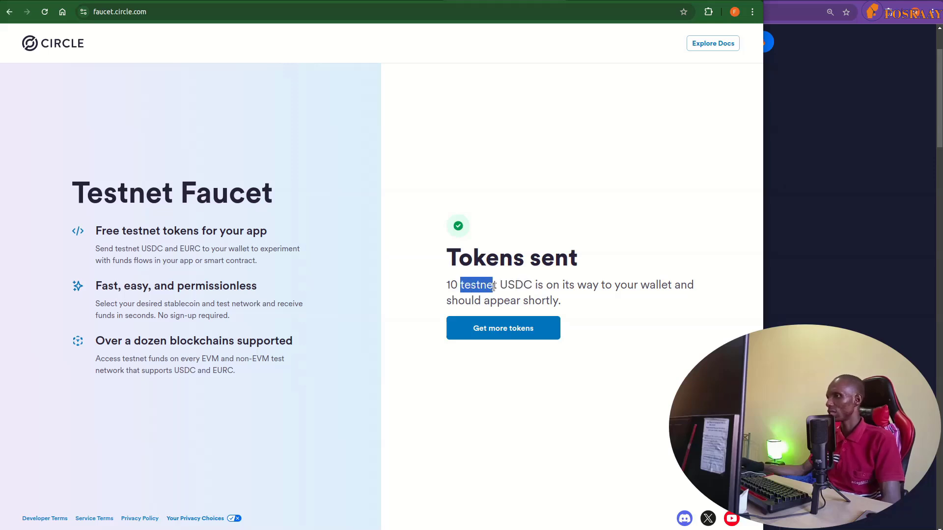
{"action": "left_click", "coordinate": [476, 288]}
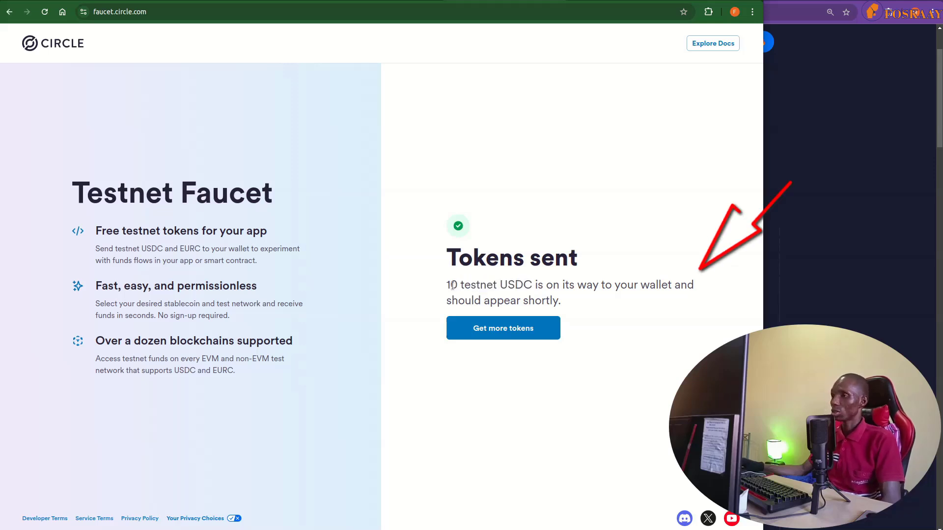
{"action": "left_click_drag", "start_coordinate": [460, 287], "coordinate": [496, 288]}
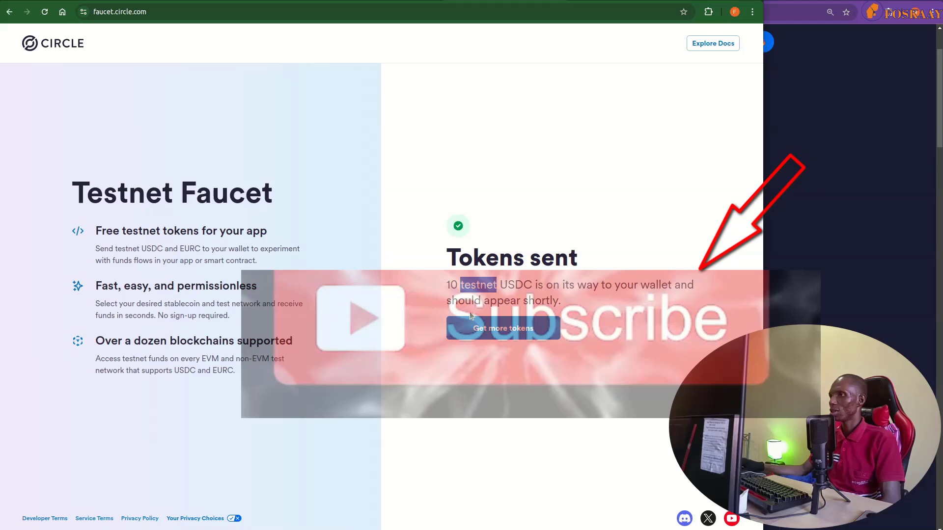
{"action": "left_click", "coordinate": [496, 285]}
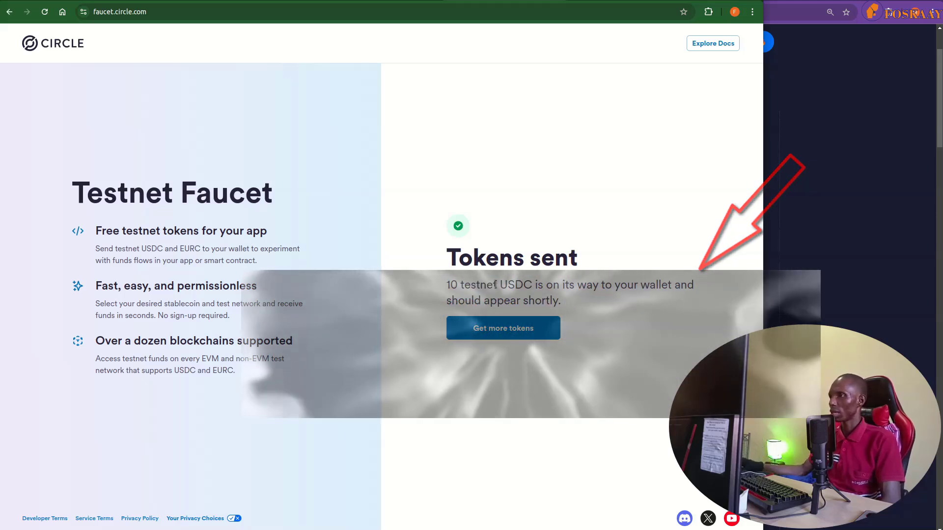
{"action": "left_click_drag", "start_coordinate": [495, 285], "coordinate": [459, 285]}
{"action": "left_click", "coordinate": [459, 284]}
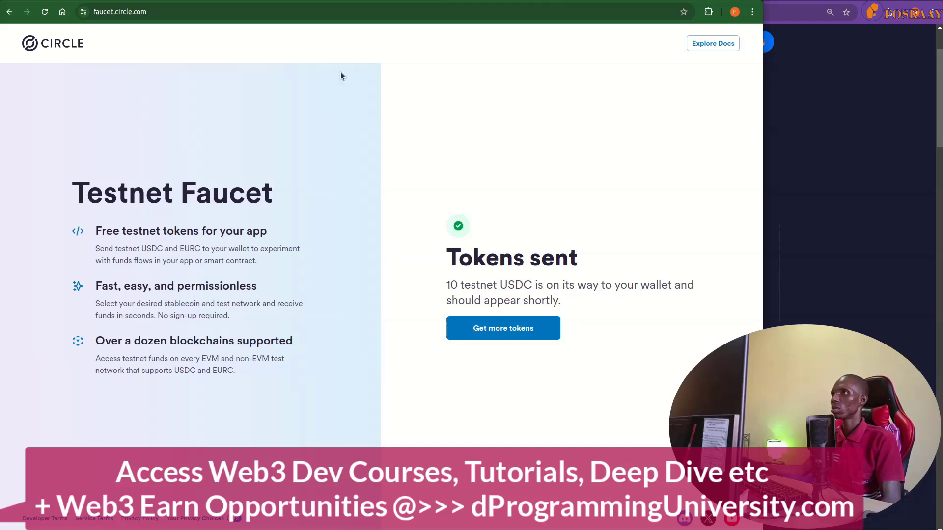
{"action": "key", "text": "ctrl+Tab"}
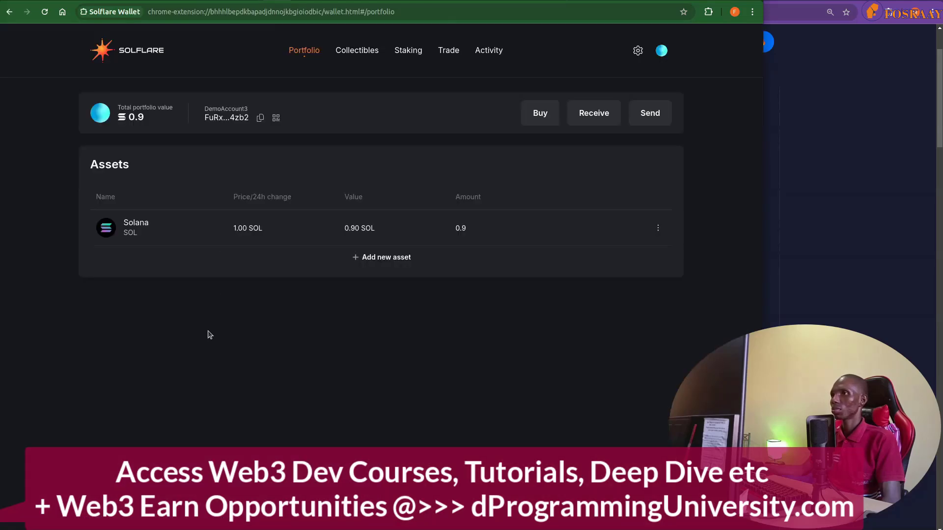
Reload Solflare to show 10 USDC, check the +10 USDC transfer in Activity, and return to the faucet.
{"action": "left_click", "coordinate": [44, 12]}
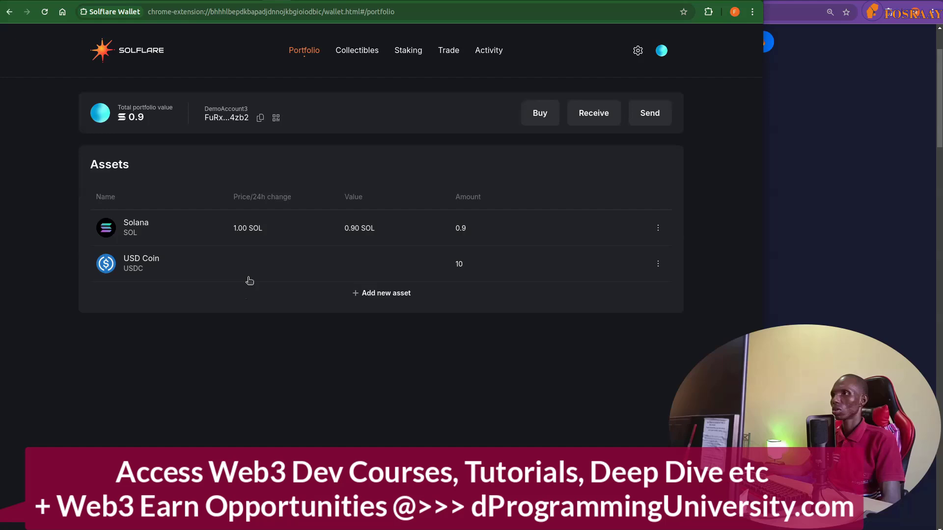
{"action": "mouse_move", "coordinate": [233, 278]}
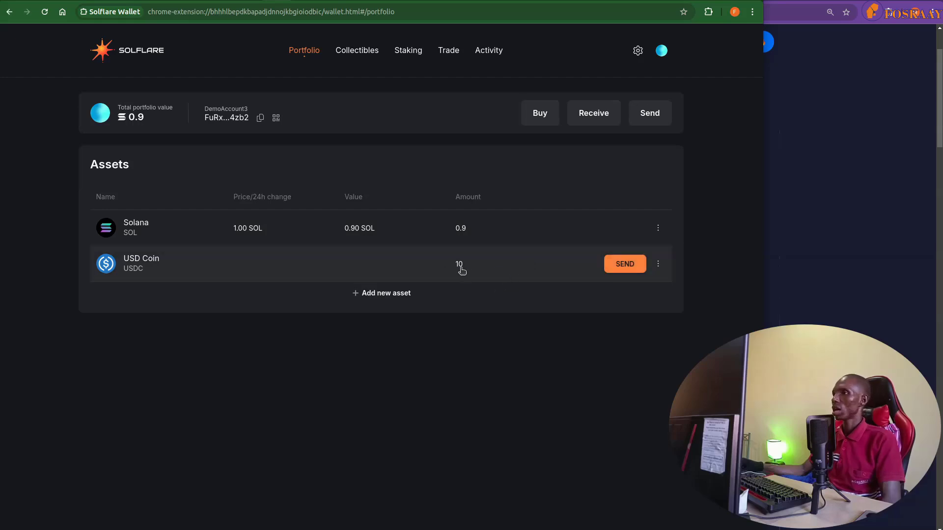
{"action": "left_click", "coordinate": [485, 49]}
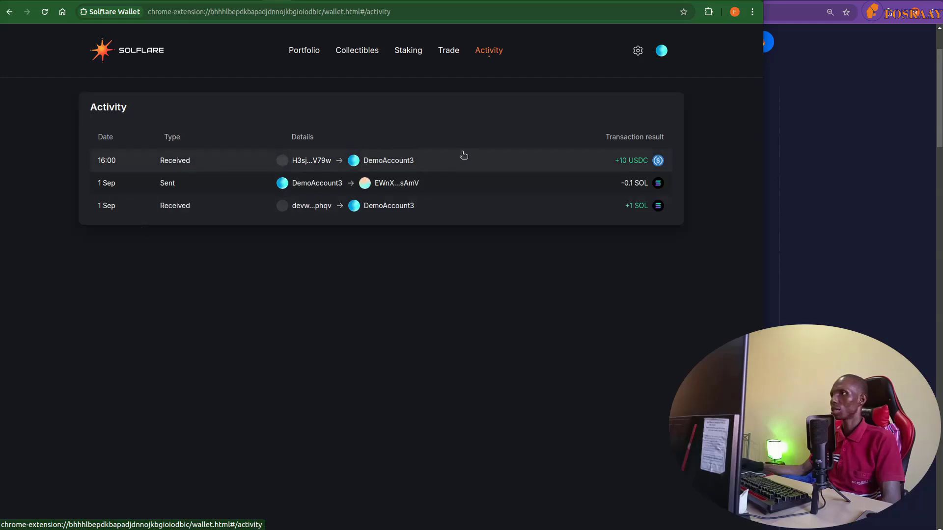
{"action": "left_click", "coordinate": [130, 55]}
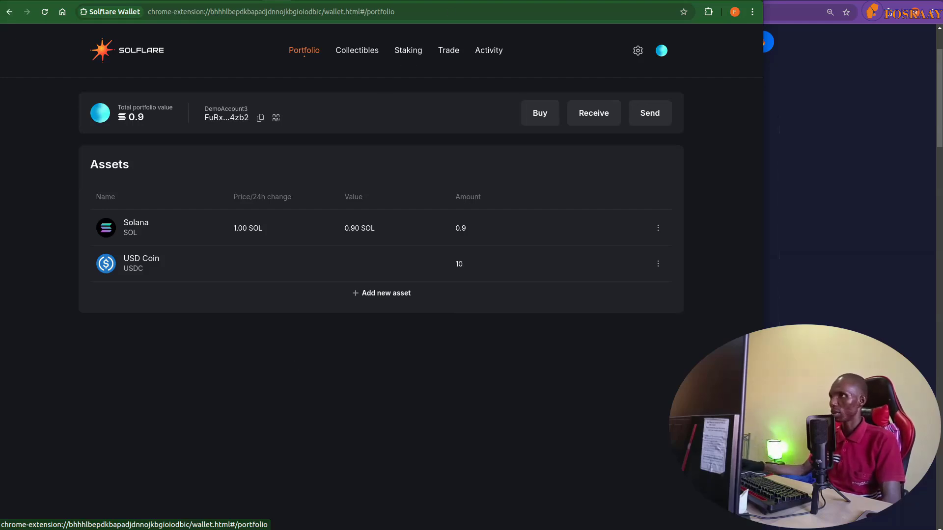
{"action": "key", "text": "alt+Tab"}
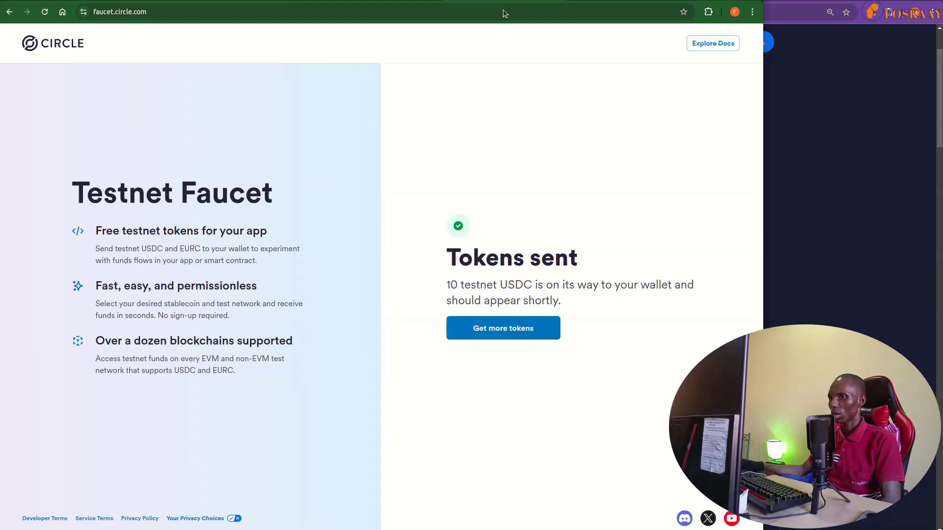
Request a second 10 USDC on Solana Devnet to the same pasted wallet address.
{"action": "left_click", "coordinate": [496, 328]}
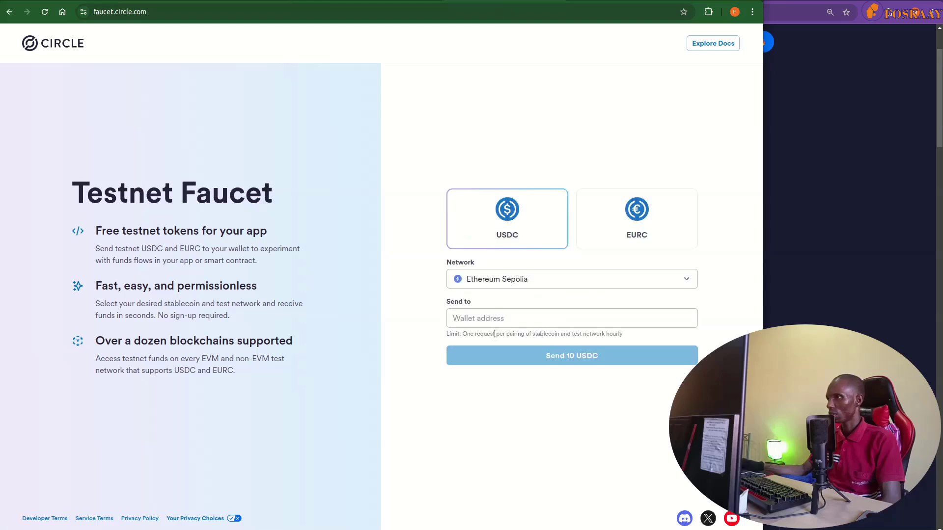
{"action": "left_click", "coordinate": [496, 279]}
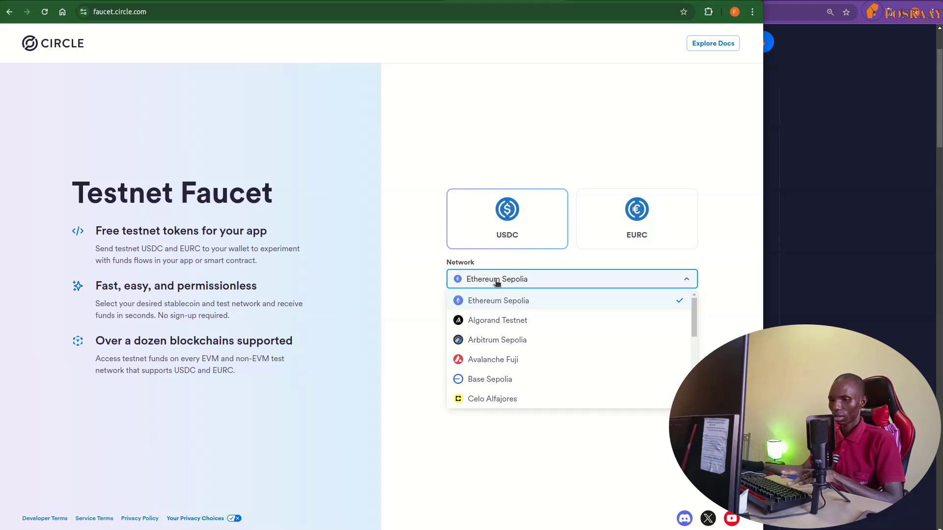
{"action": "scroll", "coordinate": [496, 281], "scroll_direction": "down", "scroll_amount": 4}
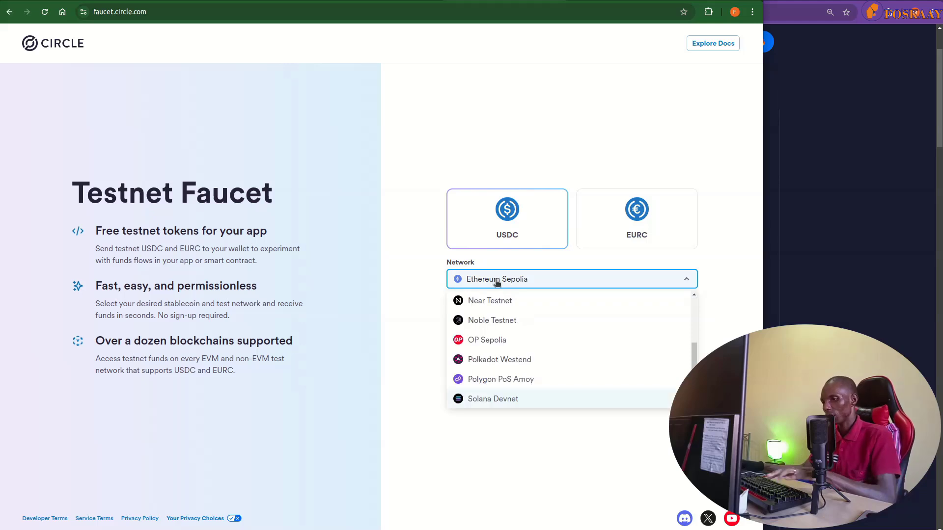
{"action": "left_click", "coordinate": [482, 399]}
{"action": "left_click", "coordinate": [482, 317]}
{"action": "key", "text": "ctrl+v"}
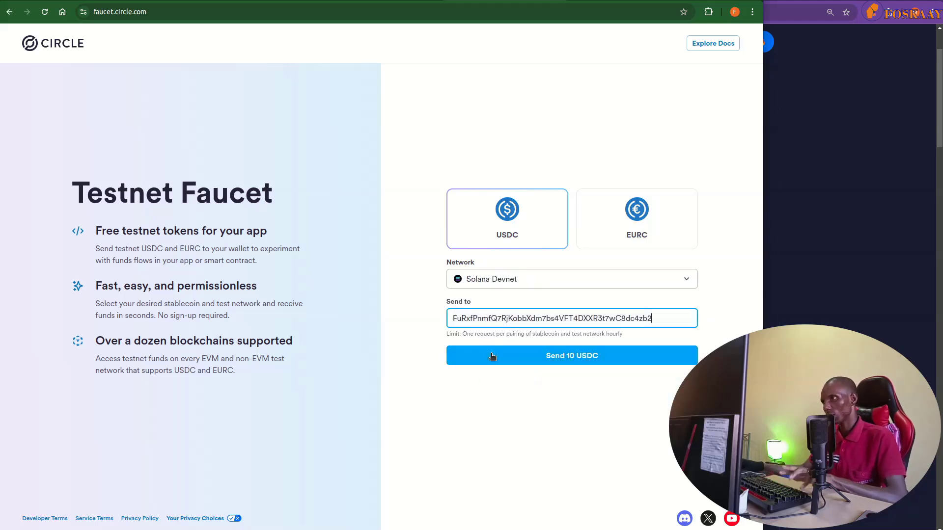
{"action": "left_click", "coordinate": [491, 355]}
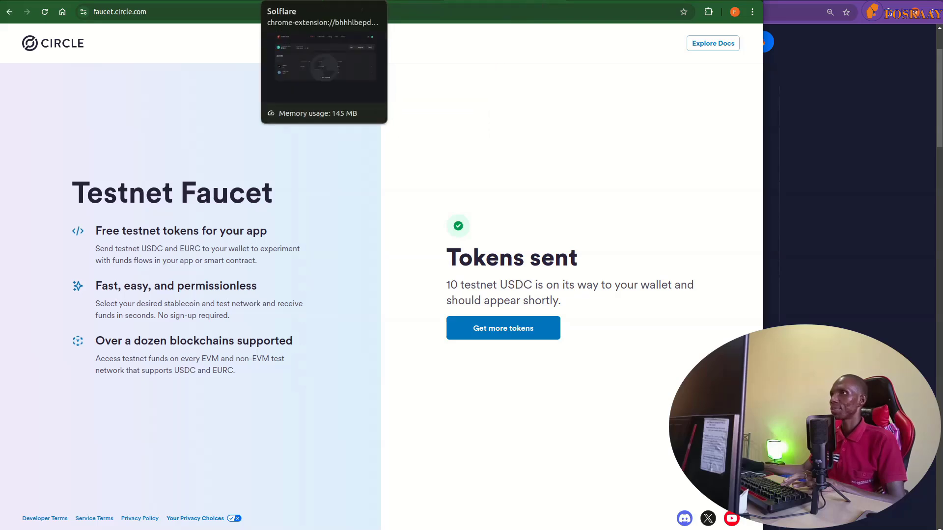
Reload the Solflare portfolio so it shows 20 USDC alongside 0.9 SOL.
{"action": "left_click", "coordinate": [321, 1]}
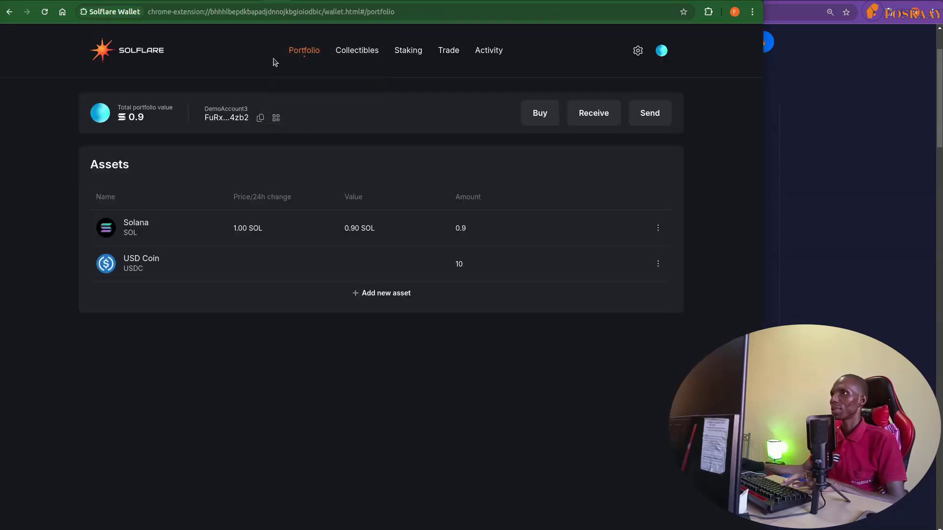
{"action": "left_click", "coordinate": [44, 12]}
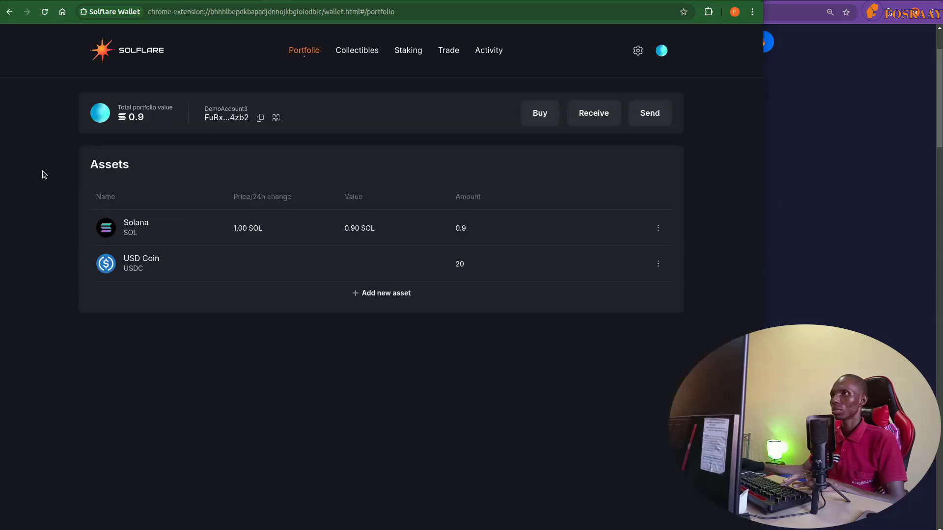
{"action": "mouse_move", "coordinate": [435, 255]}
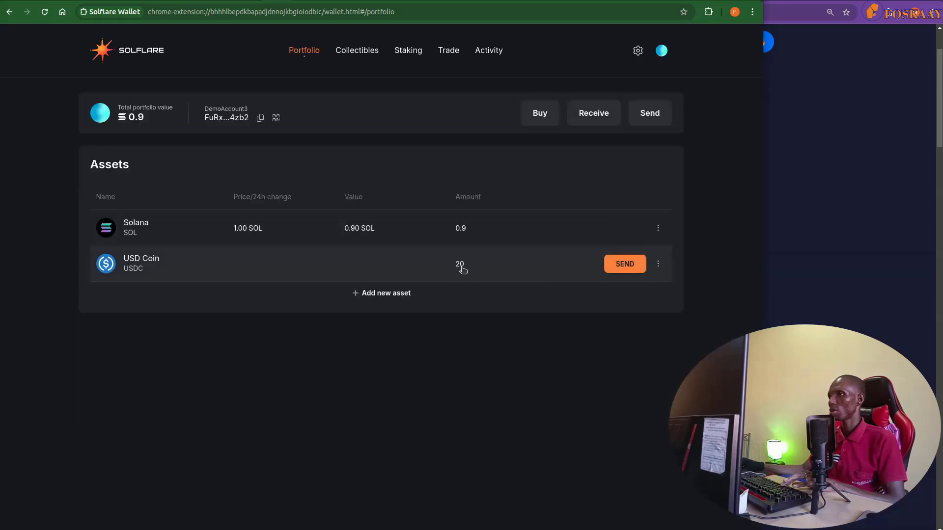